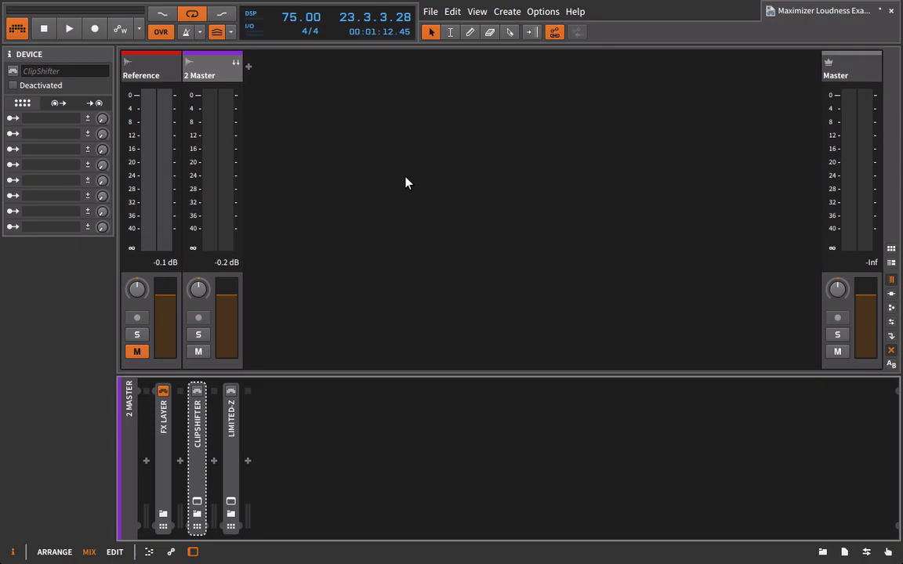
Activate the ClipShifter device on the 2 Master track and open its plug-in window.
click(197, 391)
click(197, 501)
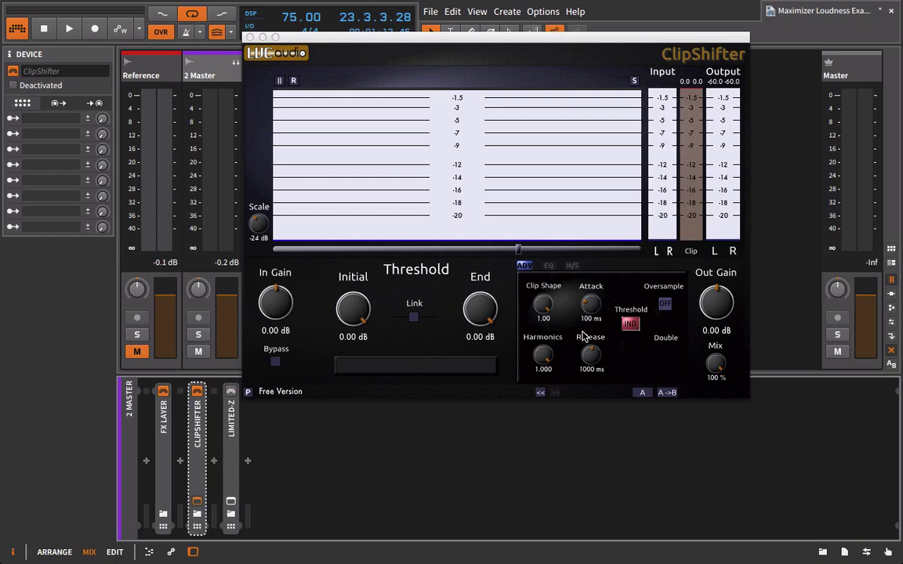
drag(381, 41, 392, 46)
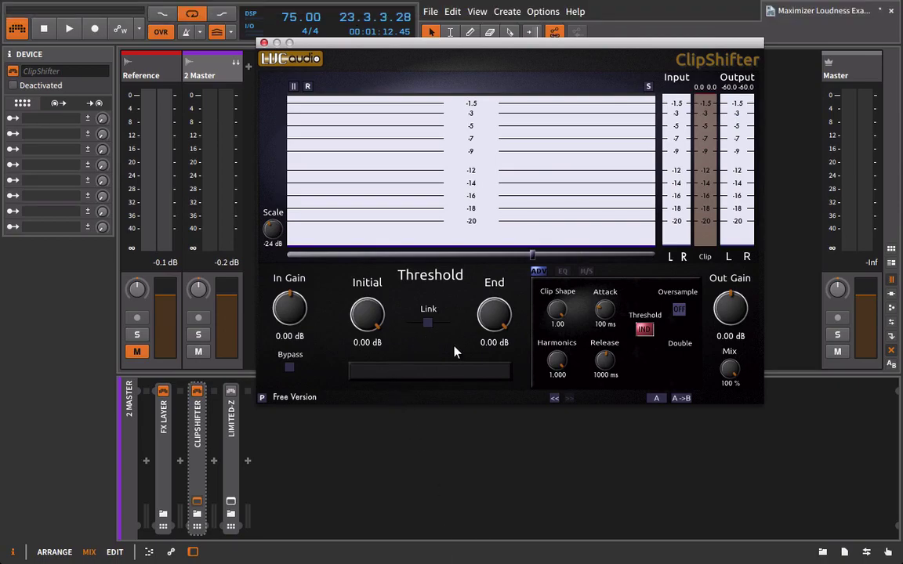
Link the clipper's Initial and End thresholds and set the Initial threshold to -0.28 dB.
click(428, 324)
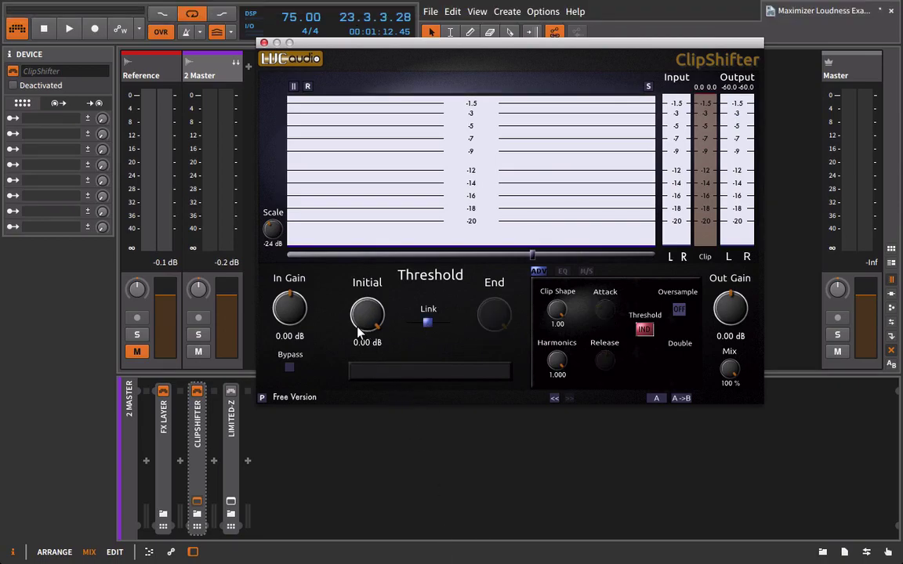
scroll(361, 329, down, 1)
scroll(371, 321, down, 1)
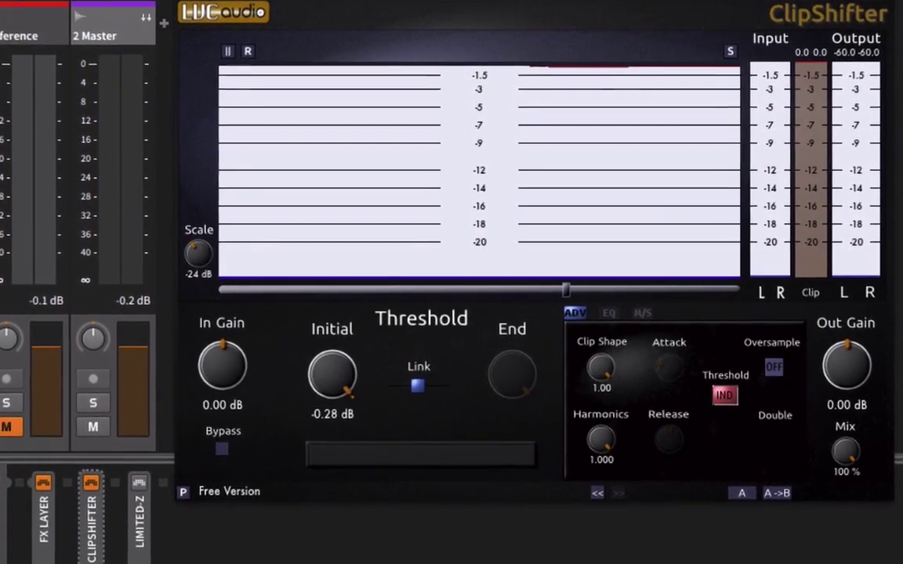
mouse_move(350, 6)
mouse_down()
mouse_move(379, 6)
mouse_move(351, 18)
mouse_up()
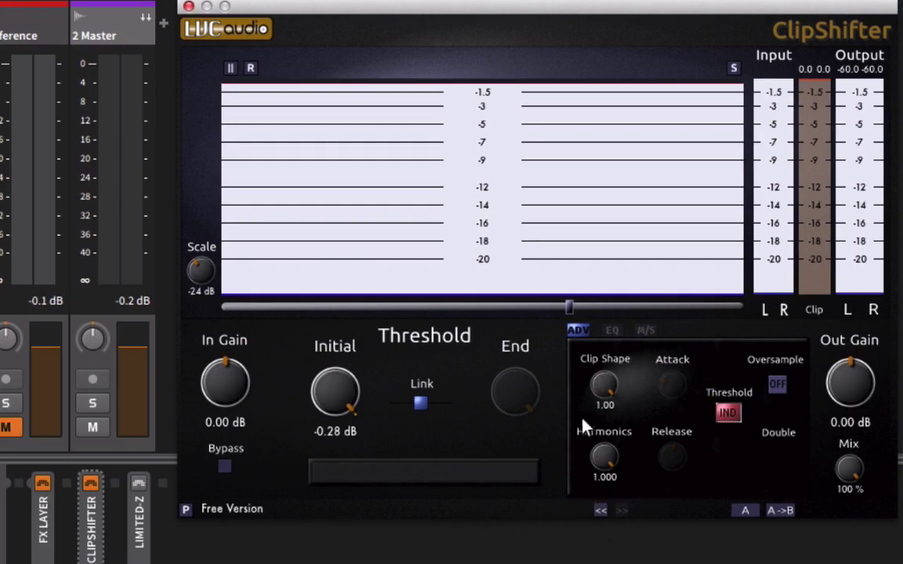
Explore the Clip Shape and Harmonics controls, keep both at 1, and set the threshold mode to MAX.
drag(603, 383, 616, 316)
drag(596, 488, 677, 354)
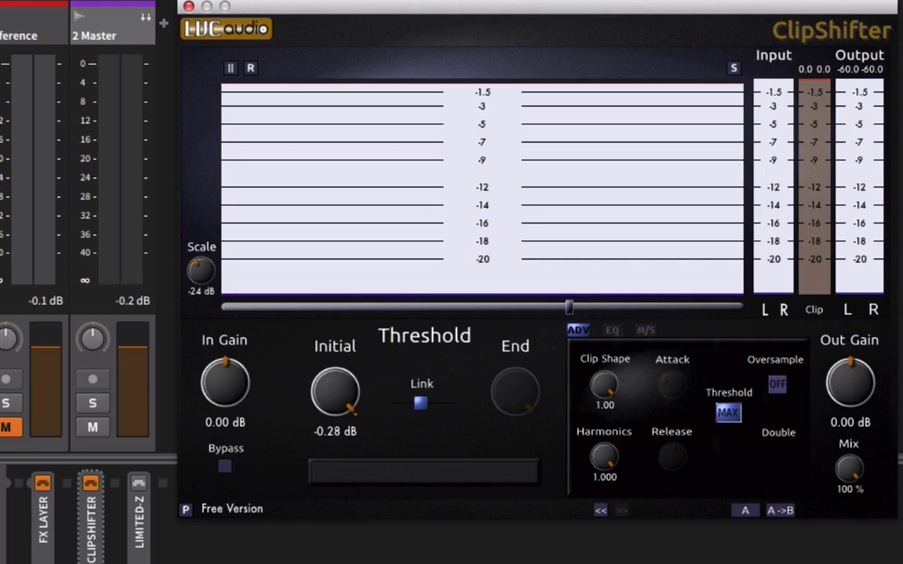
Play the song while pushing the clipper's In Gain up to 15.79 dB, and bring it back down to 10.58 dB.
key(space)
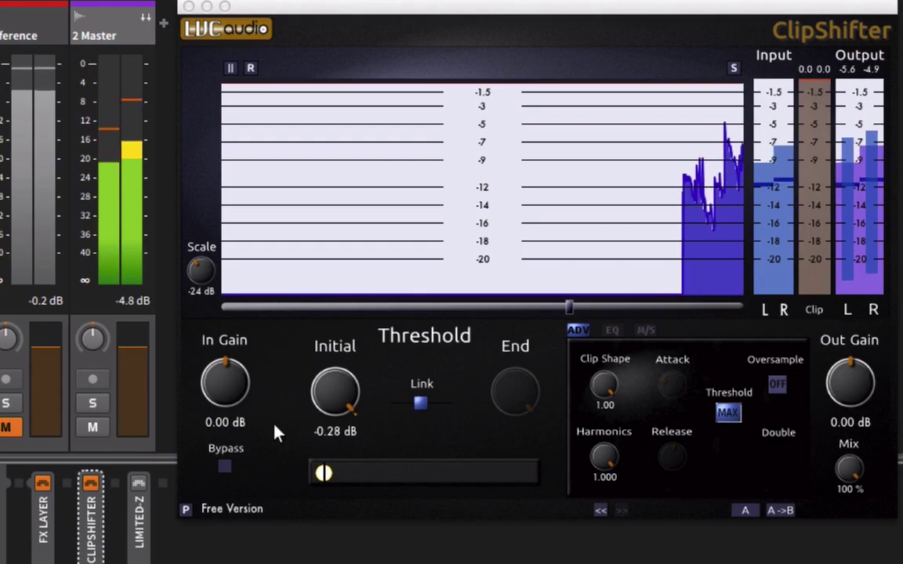
drag(244, 403, 261, 334)
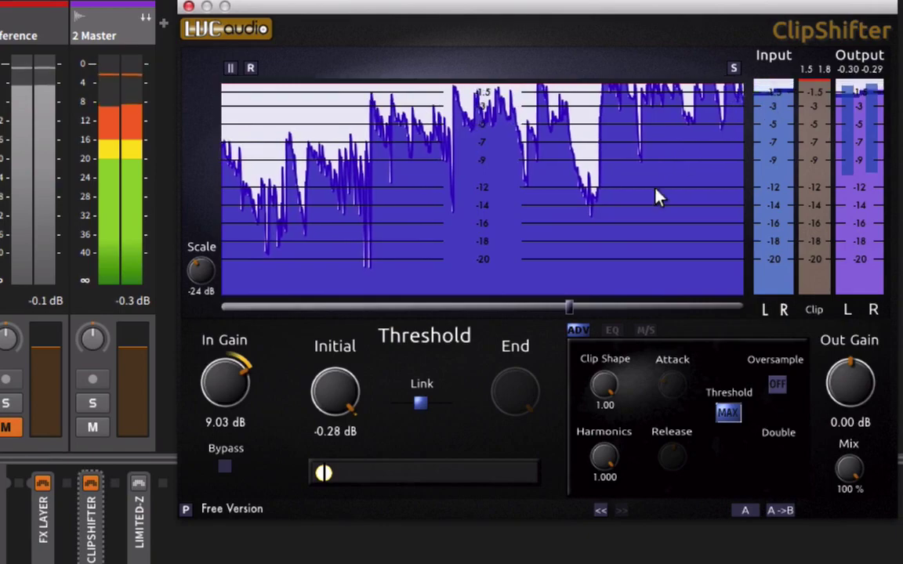
drag(244, 400, 263, 351)
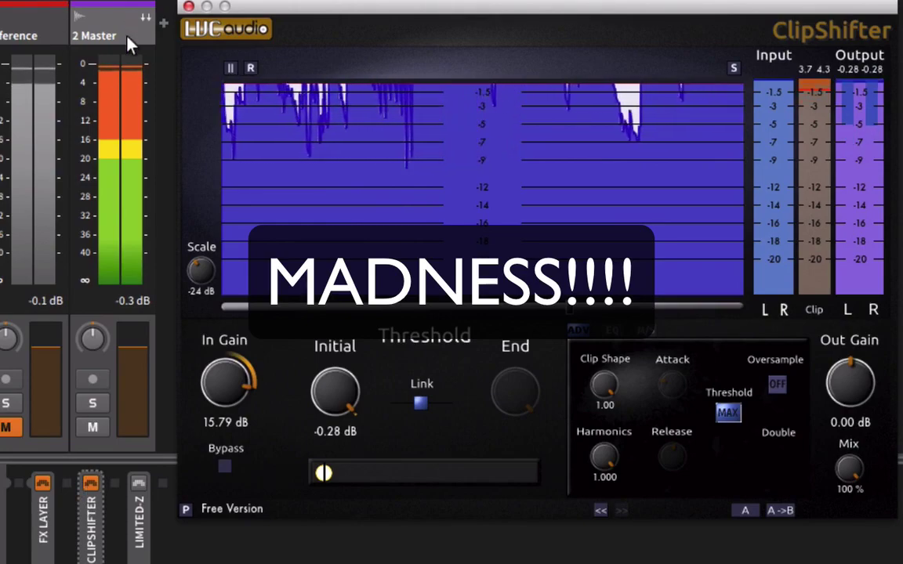
click(188, 7)
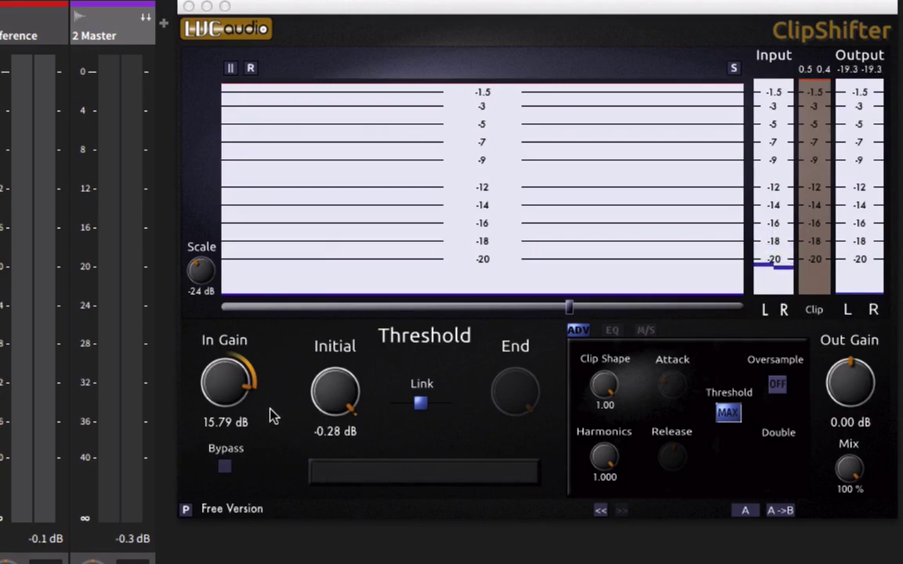
mouse_move(243, 406)
mouse_down()
mouse_move(246, 448)
mouse_move(242, 425)
mouse_up()
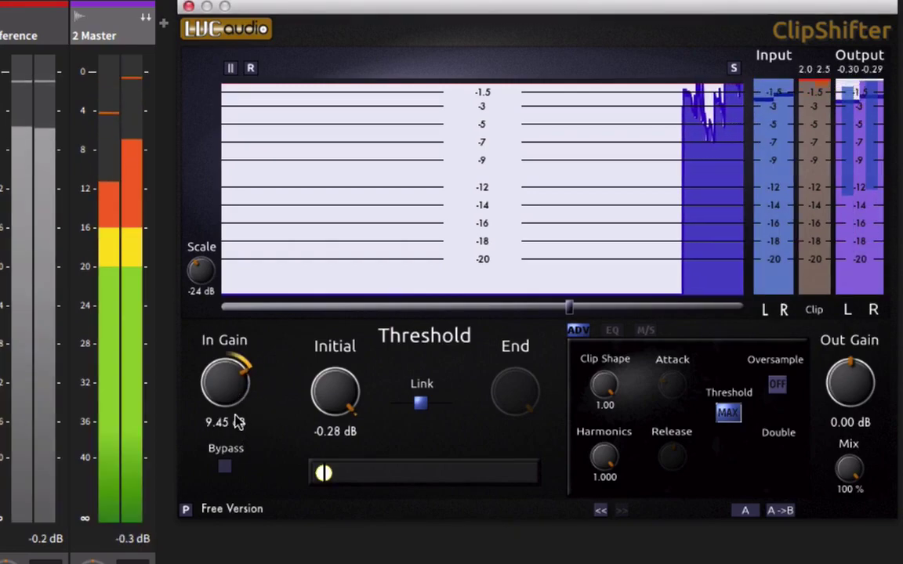
drag(209, 396, 222, 378)
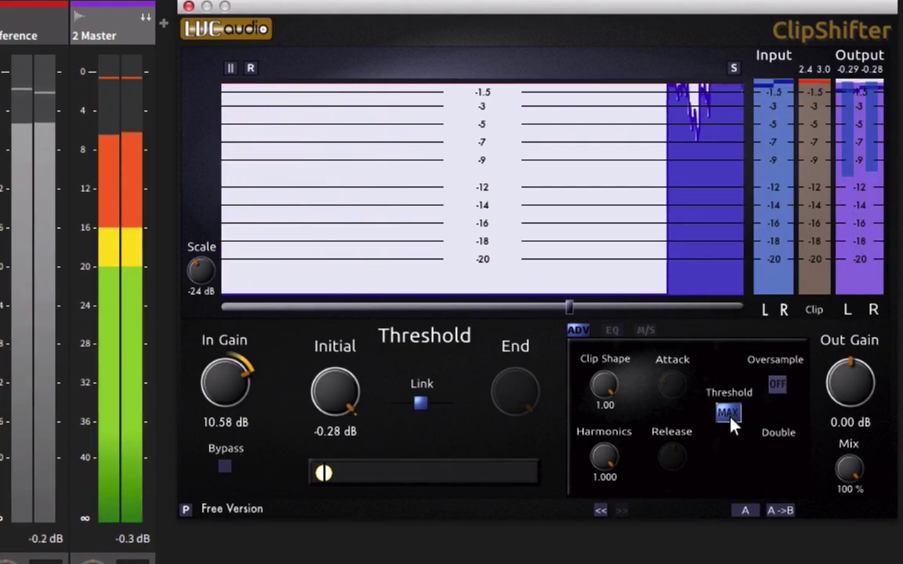
Compare the AVG, IND and MAX threshold modes during playback and settle on AVG.
click(730, 418)
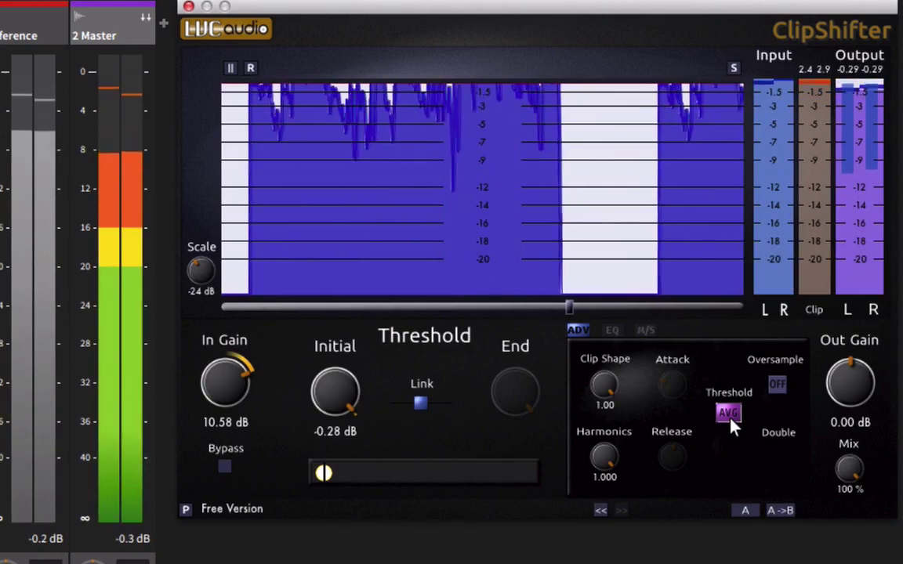
click(731, 419)
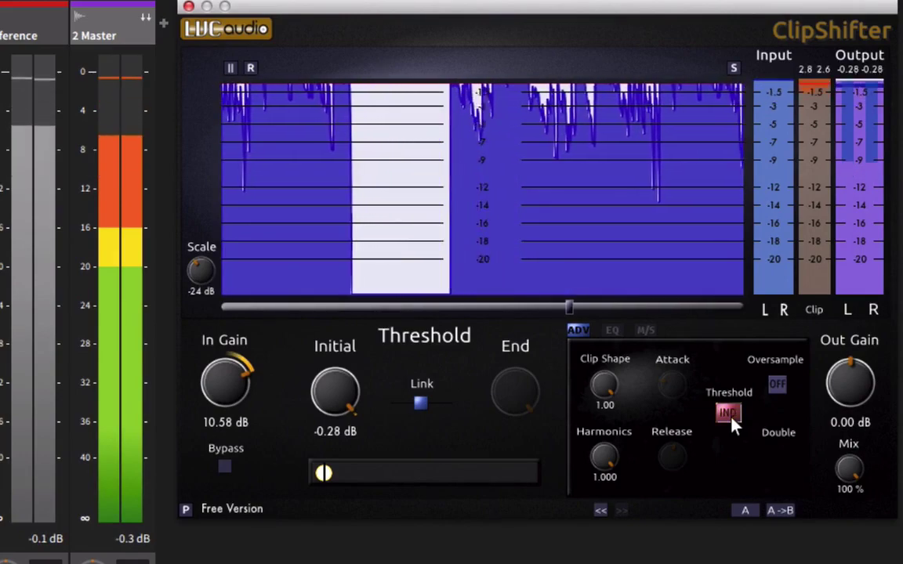
click(729, 414)
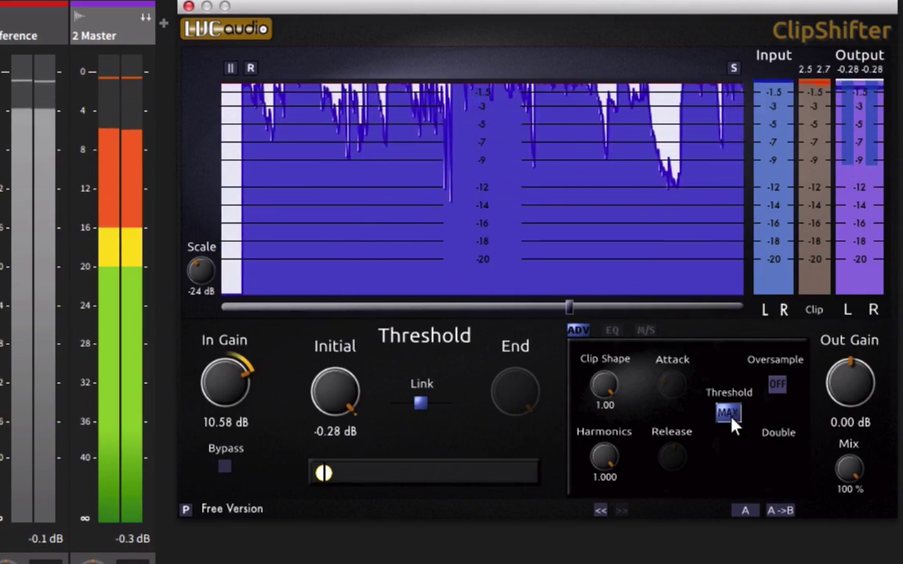
click(728, 414)
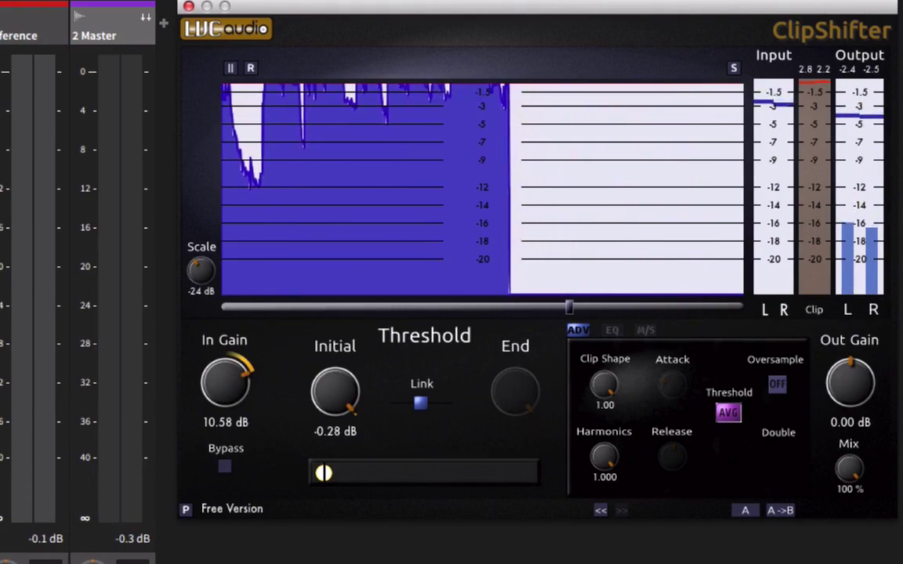
Try other Clip Shape and Harmonics settings, restore both to 1, and reset the 2 Master track's peak reading.
drag(604, 388, 673, 396)
drag(585, 478, 631, 477)
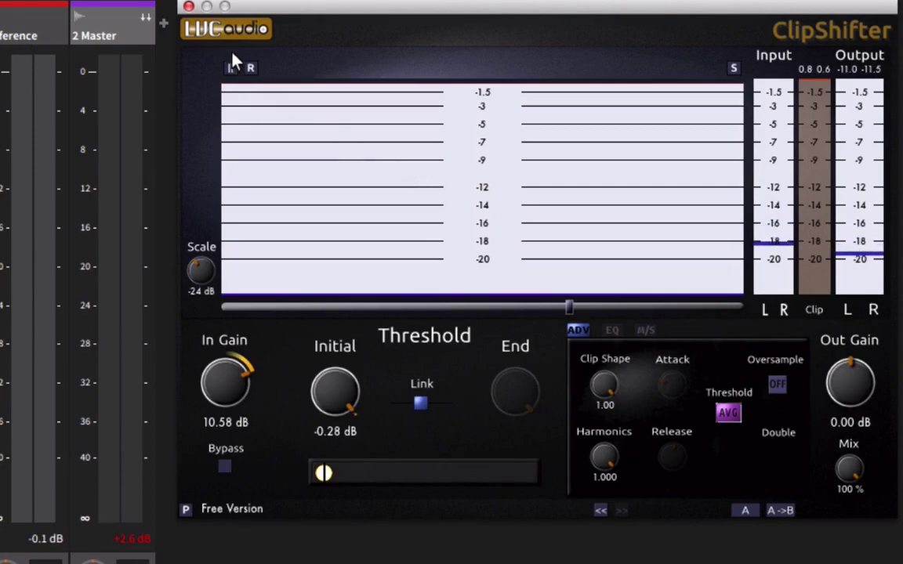
click(131, 539)
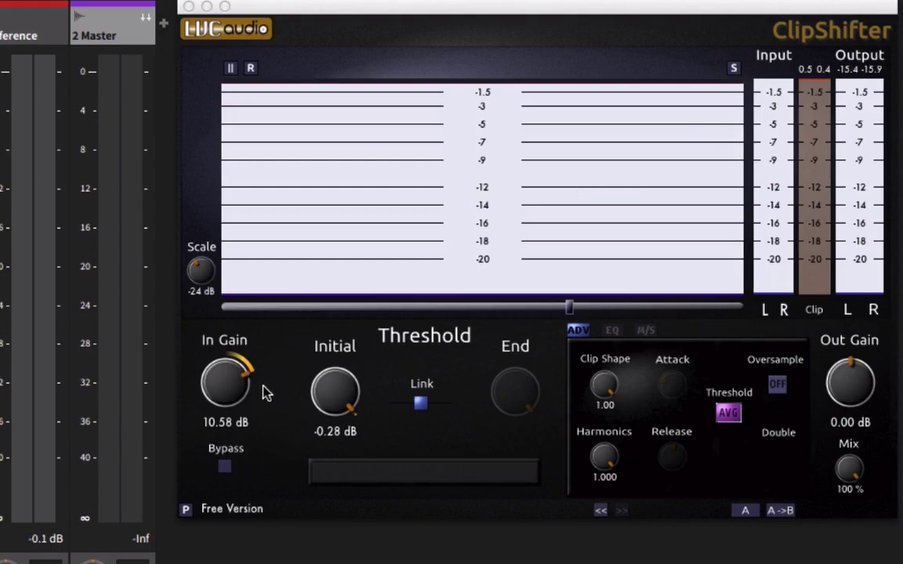
Set the clipper's Initial threshold to -0.78 dB and its In Gain to 9.03 dB during playback, and stop the song.
drag(246, 397, 239, 416)
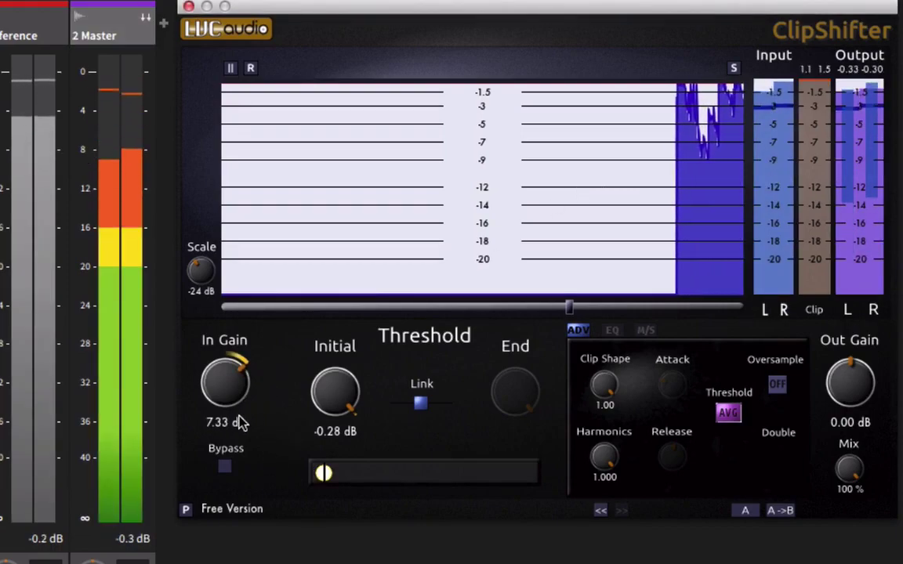
drag(345, 409, 298, 407)
drag(240, 400, 243, 387)
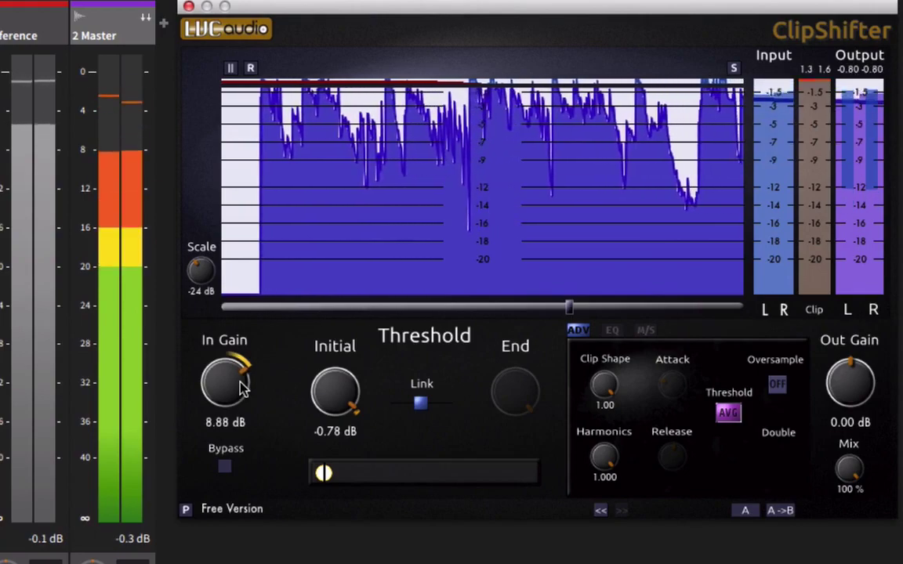
mouse_move(244, 378)
mouse_down()
mouse_move(260, 402)
mouse_move(252, 382)
mouse_up()
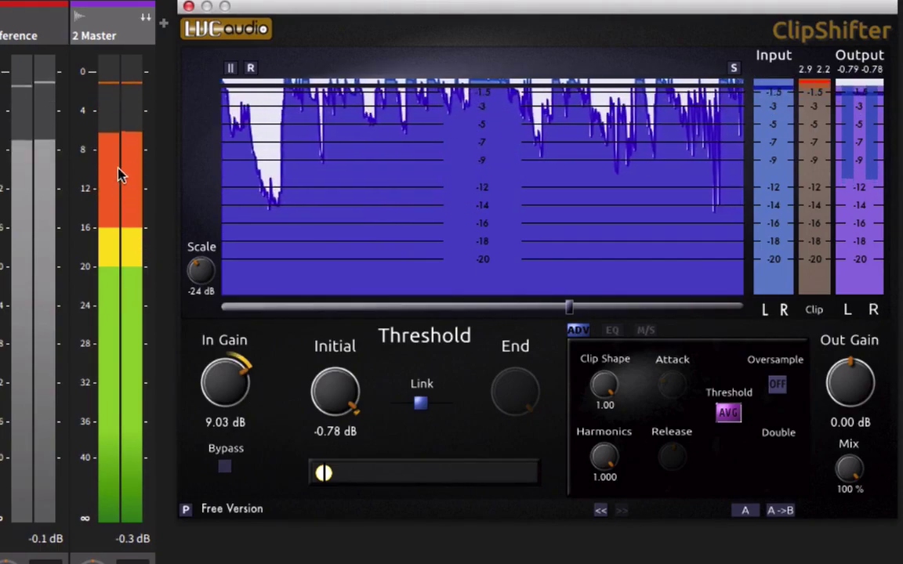
key(space)
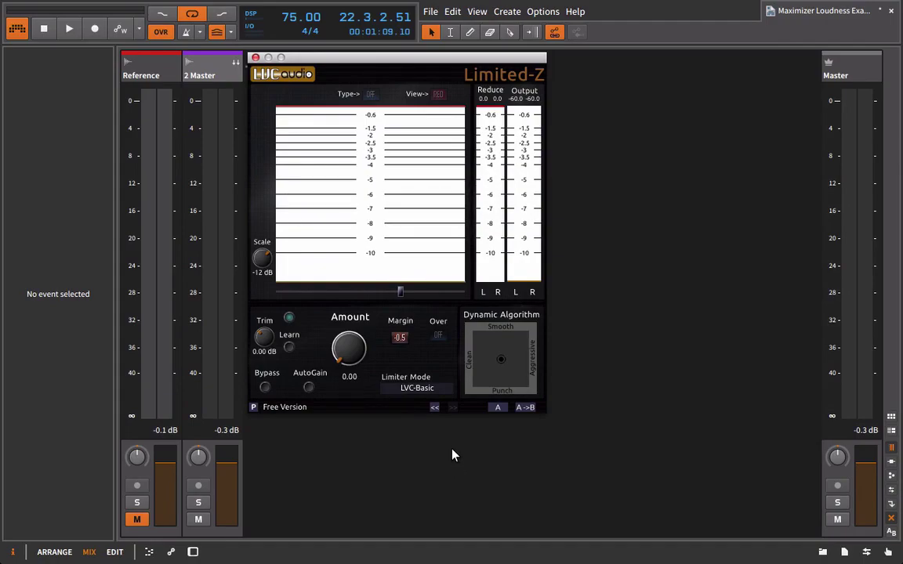
Look through the limiter modes that Limited-Z offers while keeping LVC-Basic selected.
click(436, 388)
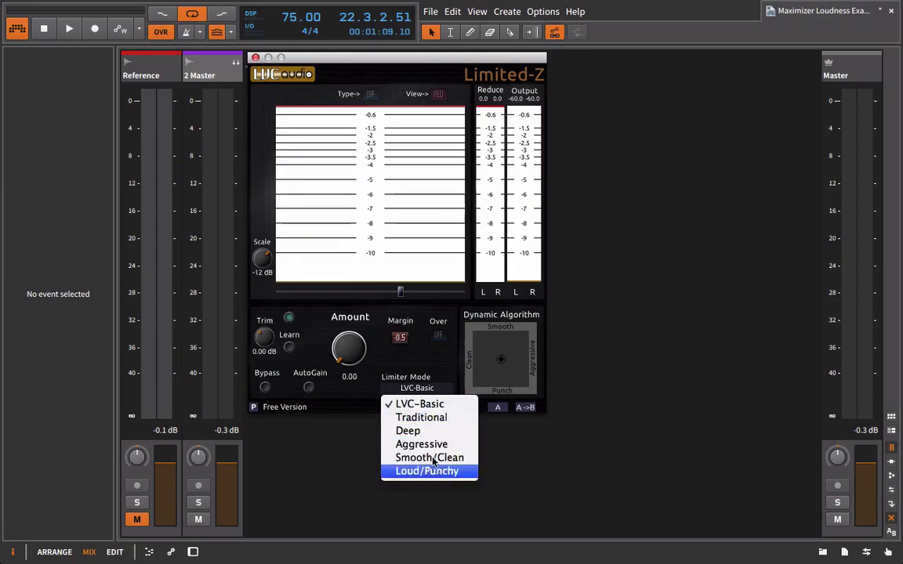
click(423, 388)
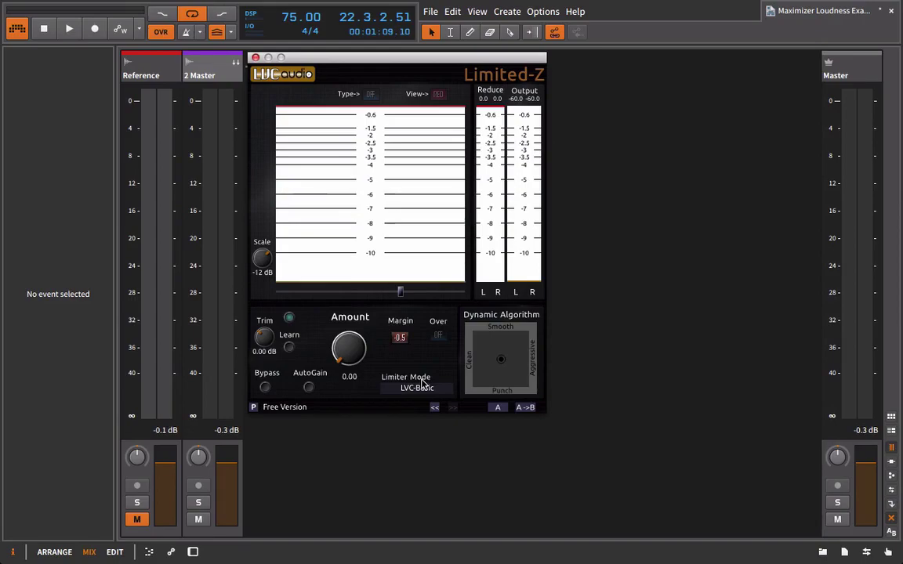
click(408, 394)
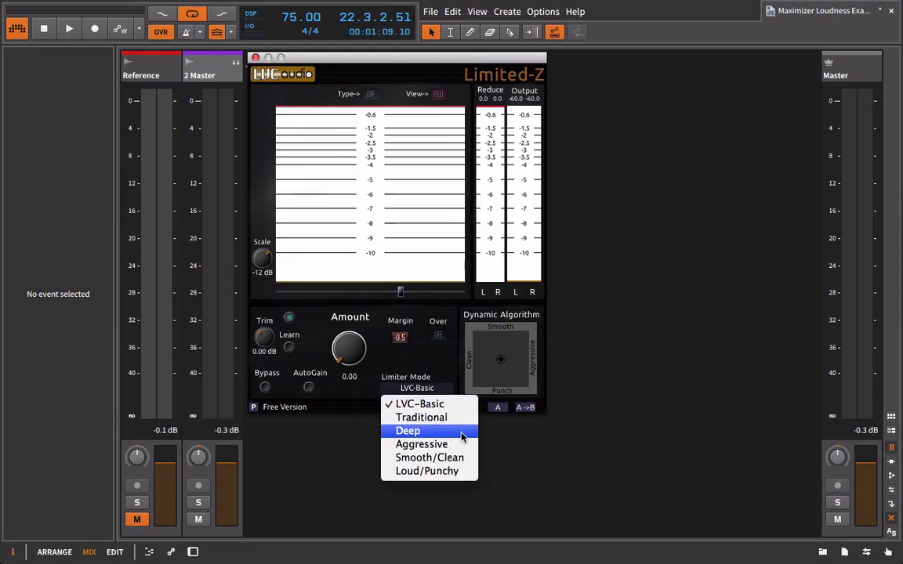
click(435, 388)
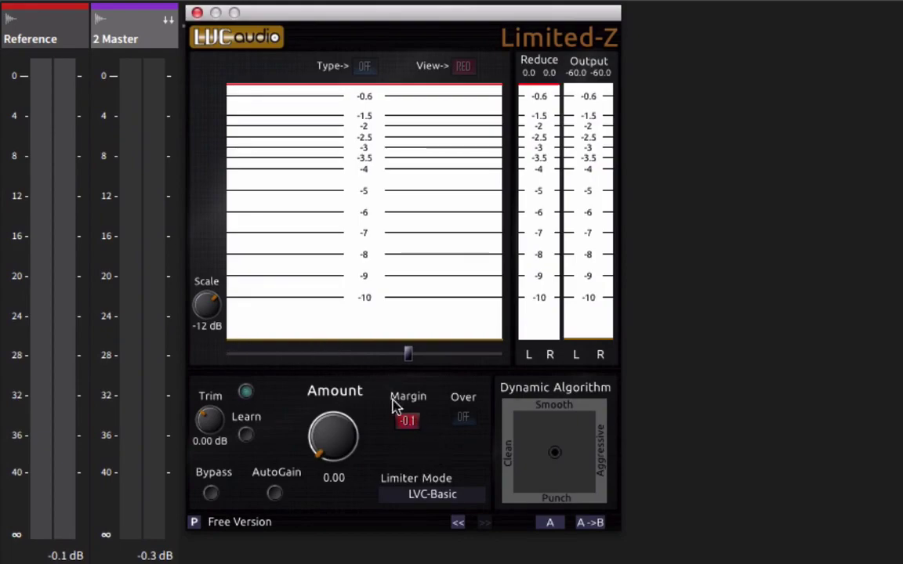
Try the limiter's Margin at -1, return it to -0.5, and leave Amount at 0.00 and the mode on LVC-Basic.
drag(424, 431, 424, 432)
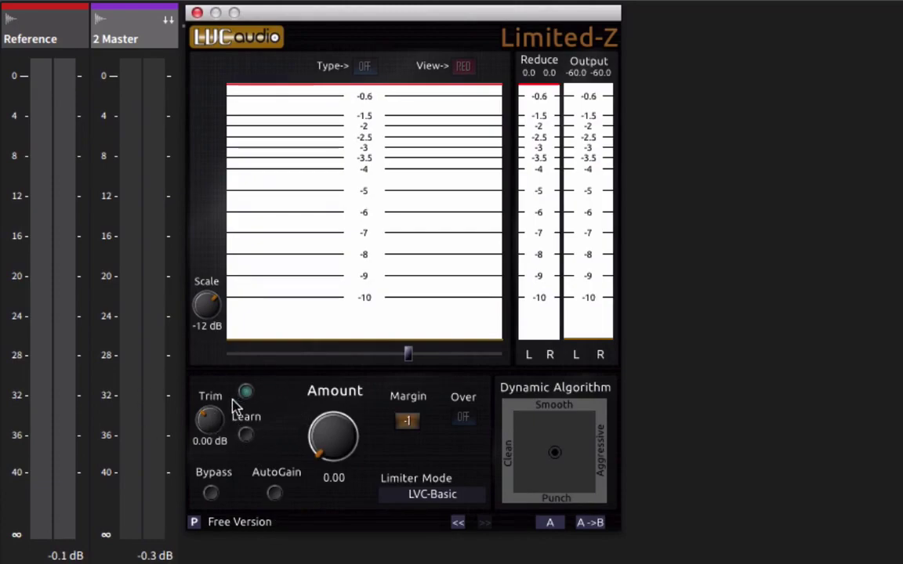
drag(333, 435, 306, 563)
click(446, 495)
click(458, 492)
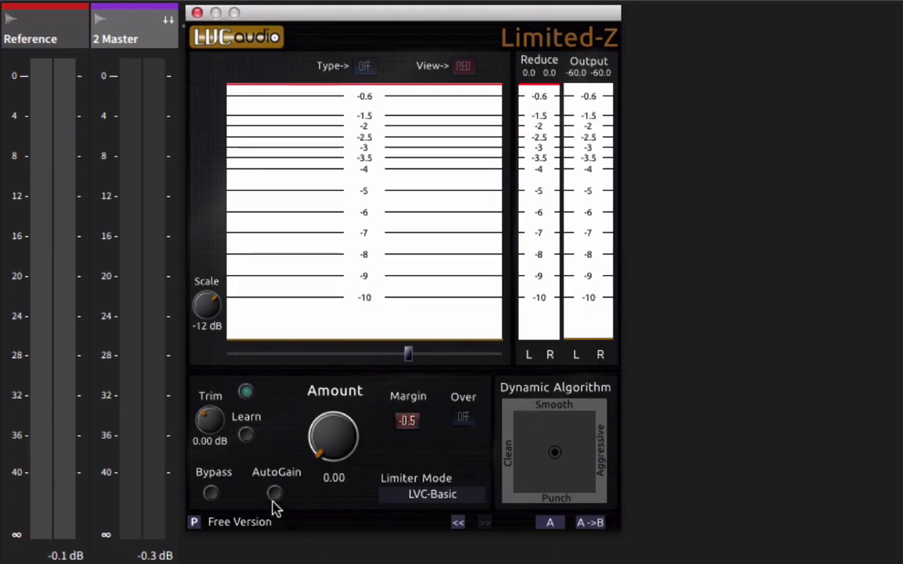
Play the song and set the limiter's Trim to 4.71 dB and its Amount to 4.35.
key(space)
drag(221, 432, 244, 410)
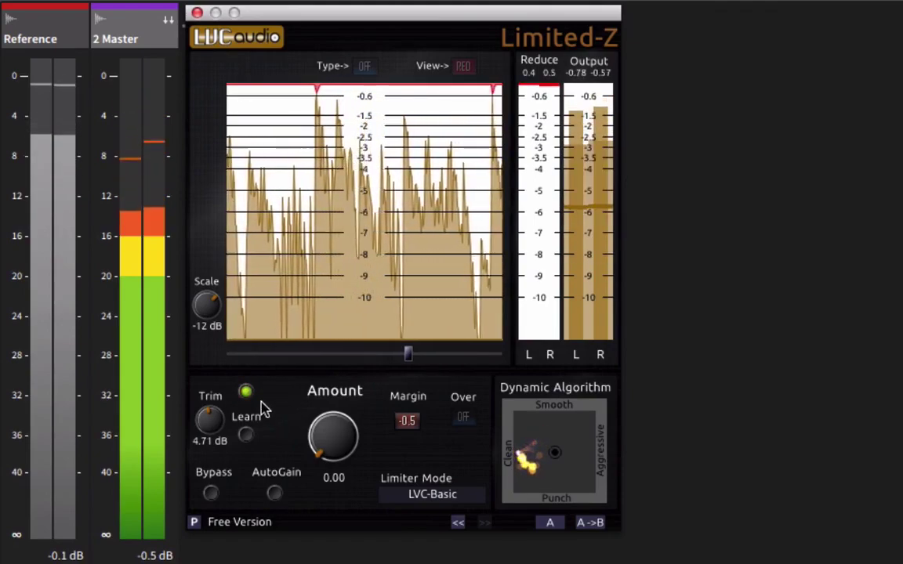
drag(352, 445, 350, 350)
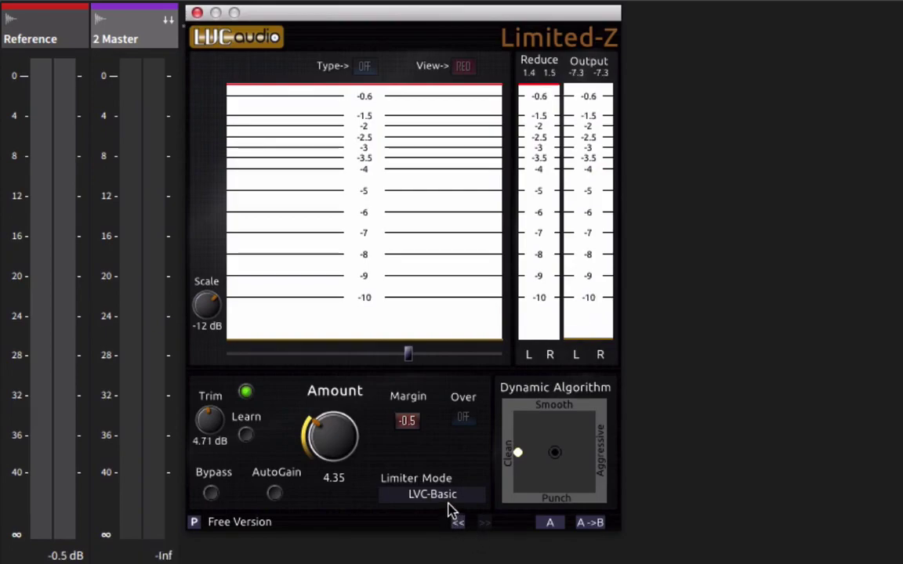
Audition the limiter in Traditional mode and raise its Amount to 4.75.
click(456, 495)
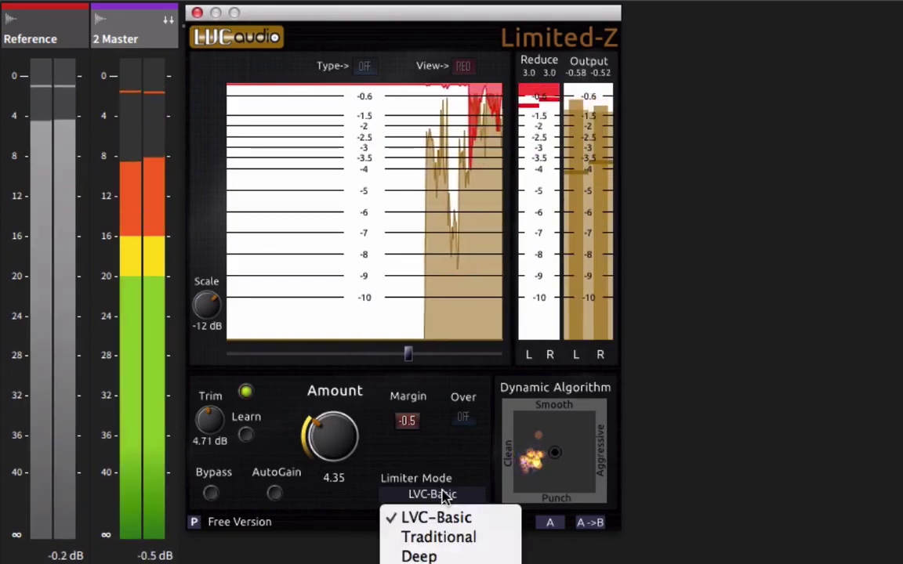
click(471, 539)
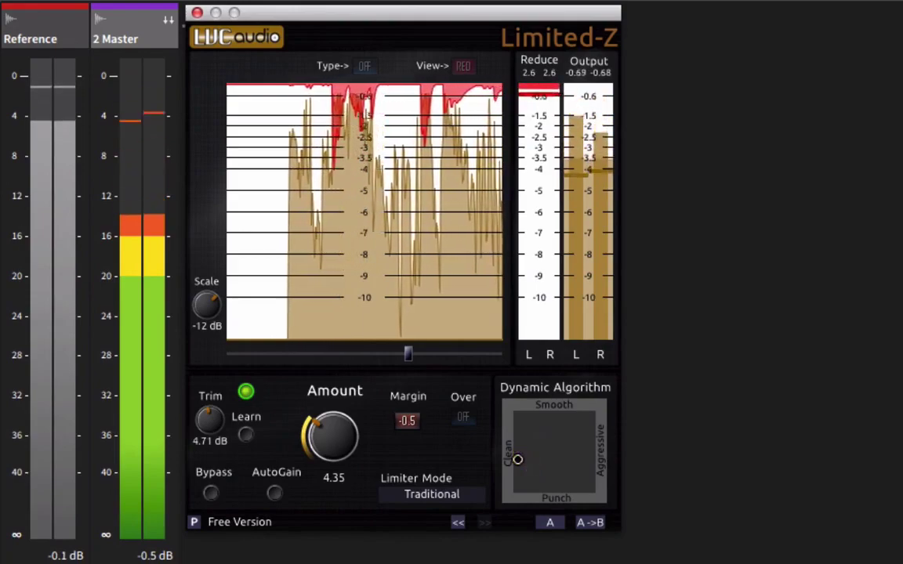
mouse_move(363, 468)
mouse_down()
mouse_move(359, 439)
mouse_move(363, 452)
mouse_up()
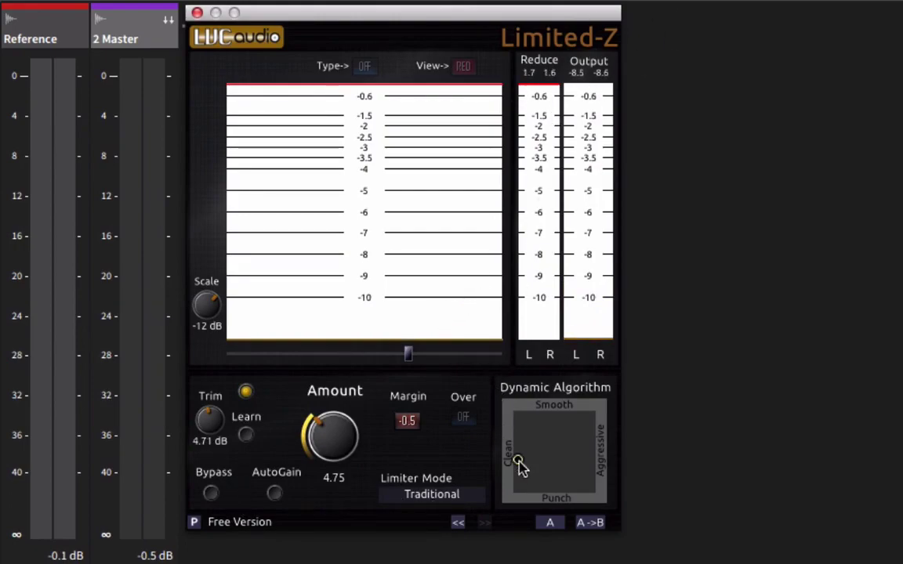
Switch the limiter mode to Deep.
click(444, 496)
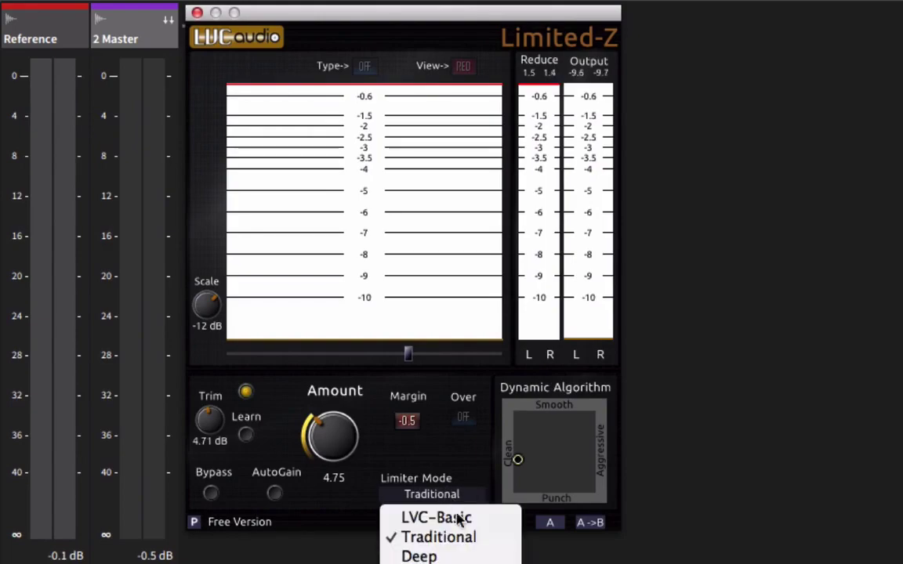
click(435, 558)
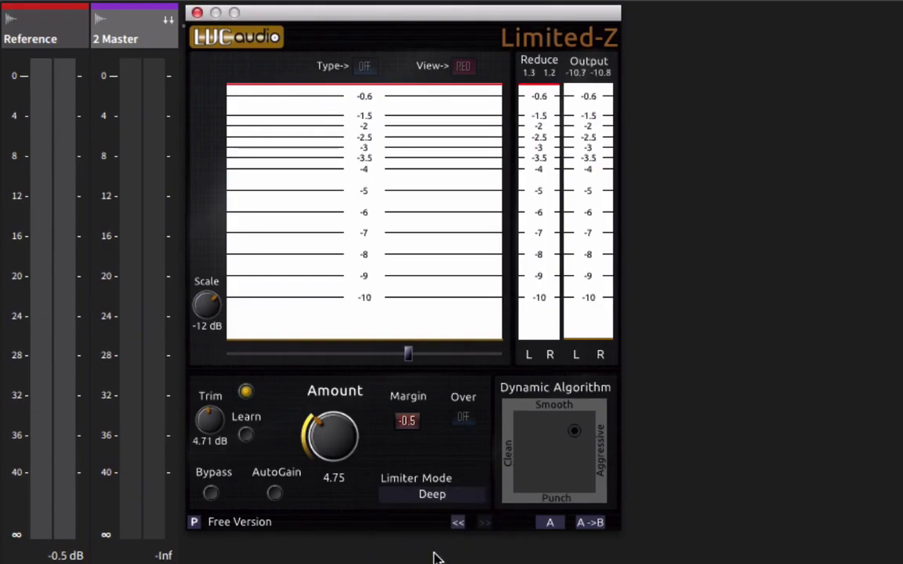
Lower the limiter's Amount to 4.22 and try the Aggressive limiter mode.
mouse_move(341, 449)
mouse_down()
mouse_move(342, 382)
mouse_move(352, 464)
mouse_move(353, 455)
mouse_up()
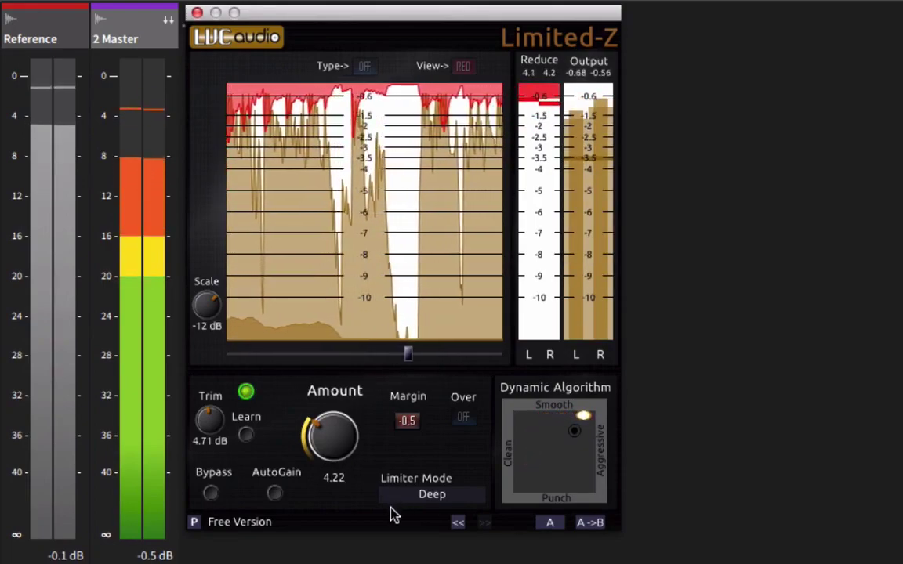
click(436, 498)
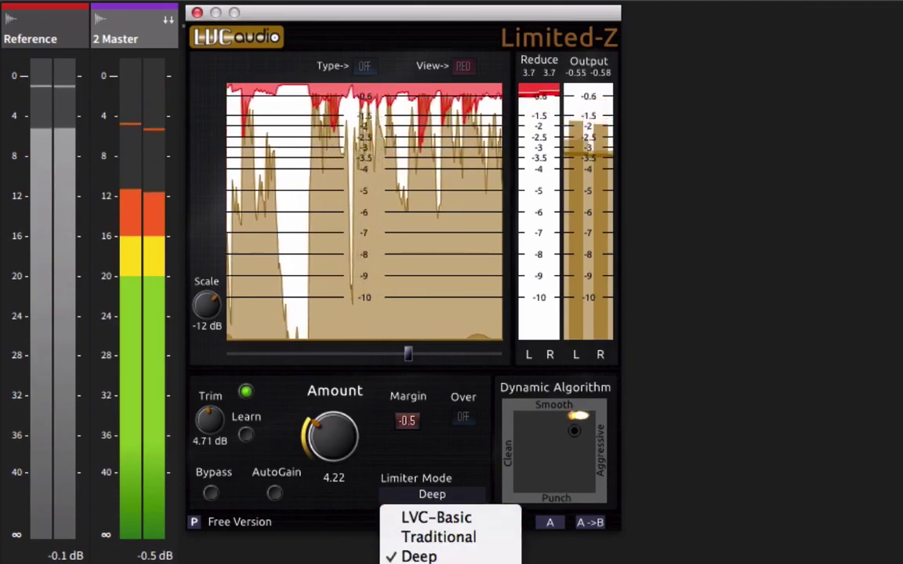
key(Down)
key(Return)
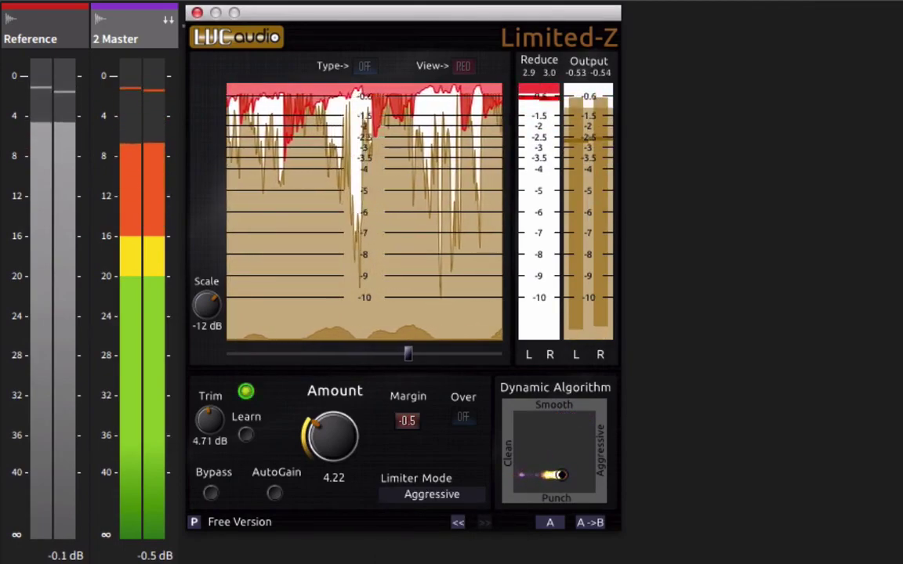
Raise the limiter's Amount to 4.69 and audition the Smooth/Clean limiter mode.
mouse_move(359, 445)
mouse_down()
mouse_move(373, 430)
mouse_move(374, 447)
mouse_up()
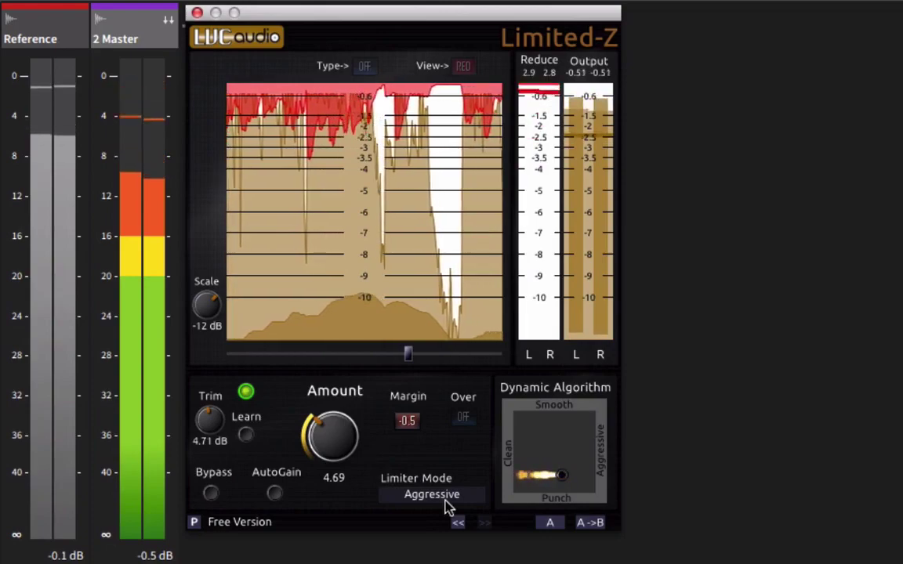
click(439, 497)
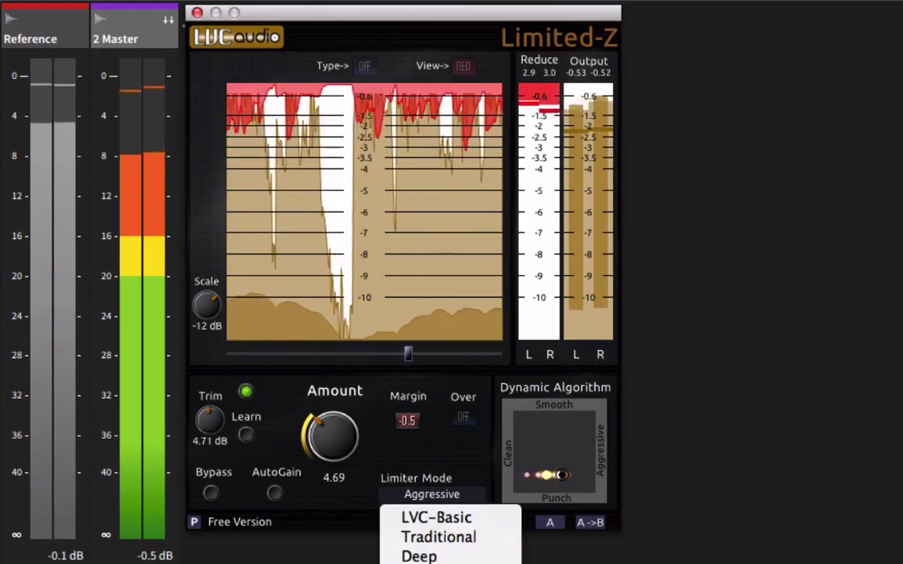
click(439, 558)
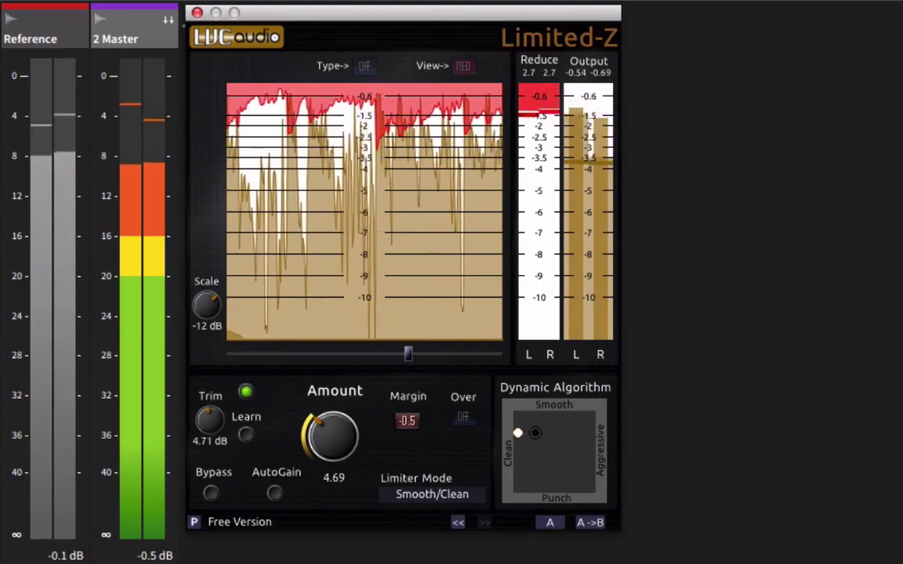
Switch the limiter mode to Loud/Punchy, settle its Amount at 3.23 by ear and stop playback.
click(432, 495)
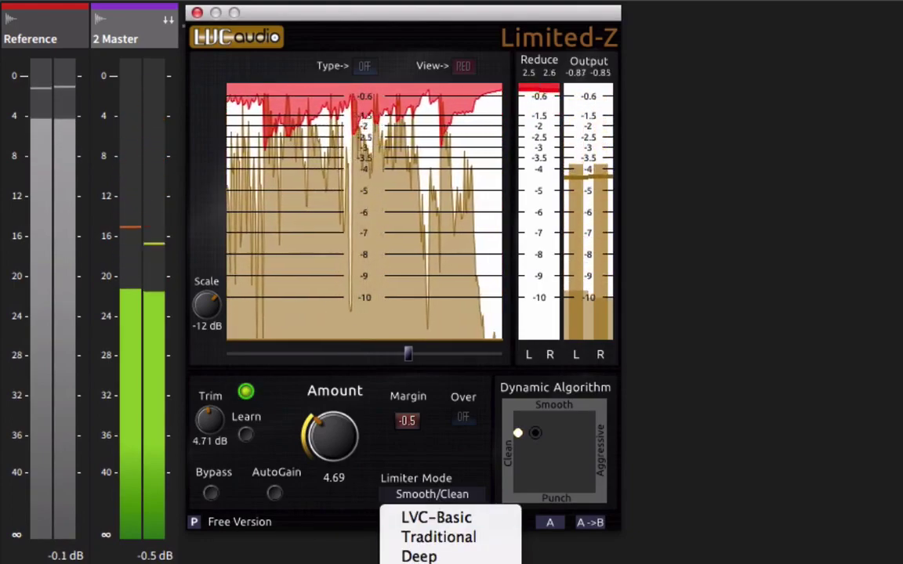
key(Up)
key(Return)
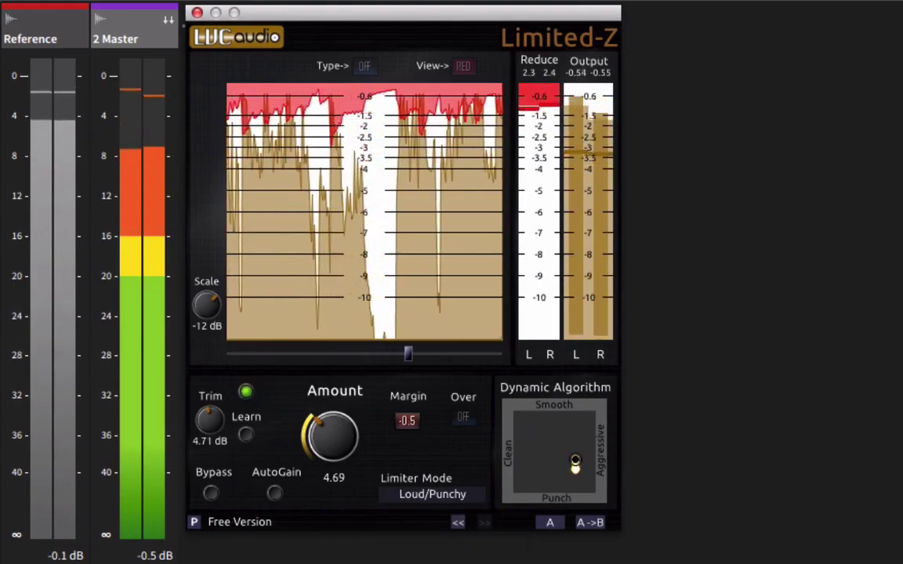
scroll(341, 453, down, 1)
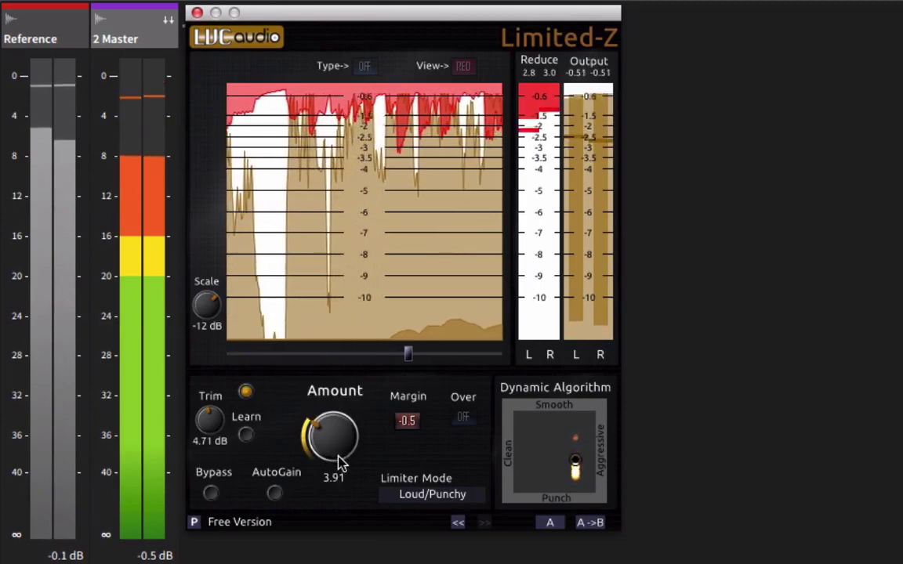
scroll(341, 462, up, 2)
scroll(345, 458, down, 8)
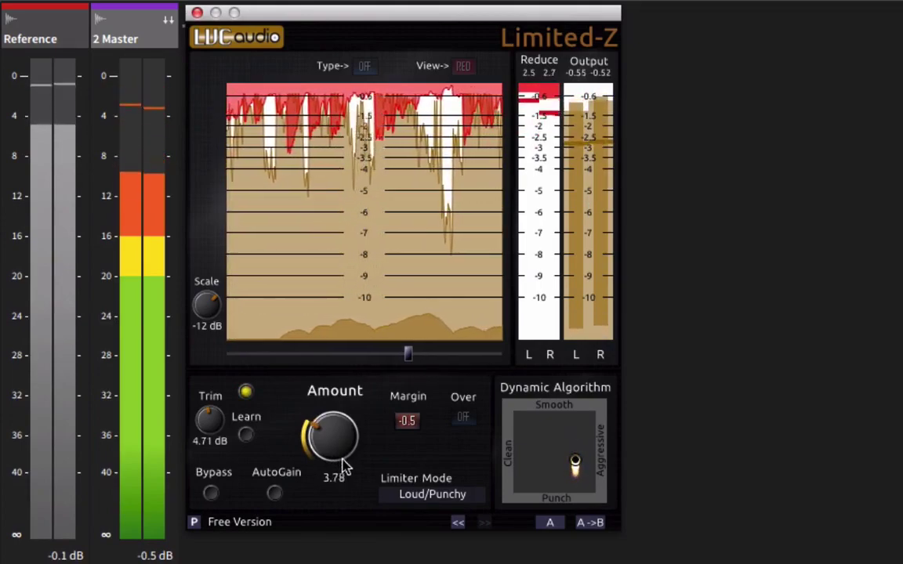
scroll(346, 482, up, 3)
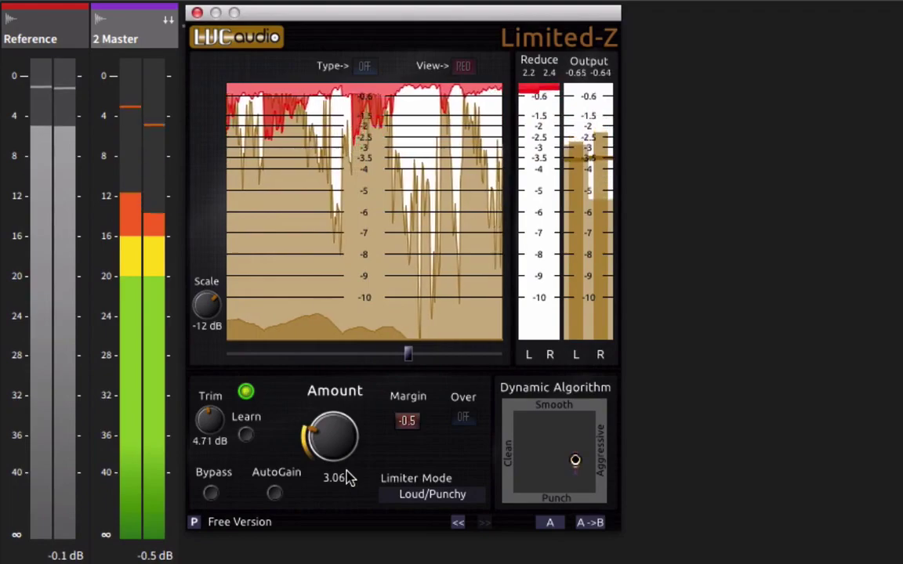
scroll(347, 479, up, 2)
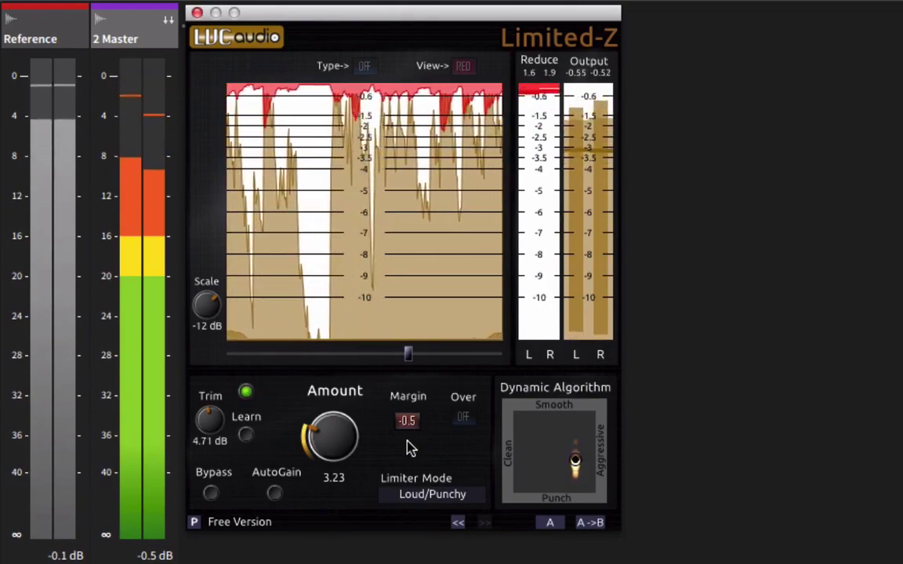
key(space)
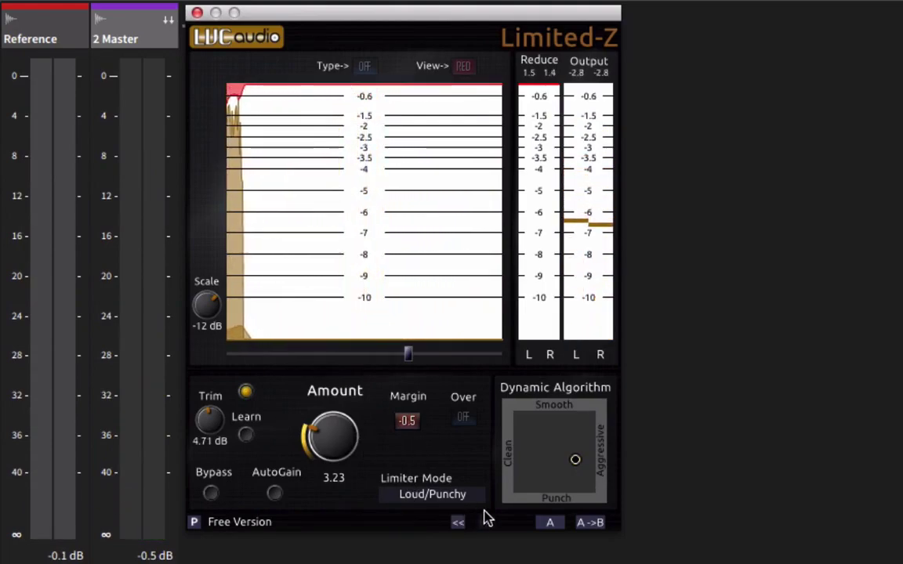
Set the Limited-Z Margin to -1 and its Trim to 2.57 dB, readjusting the Amount during playback, and close the plugin.
drag(408, 431, 412, 480)
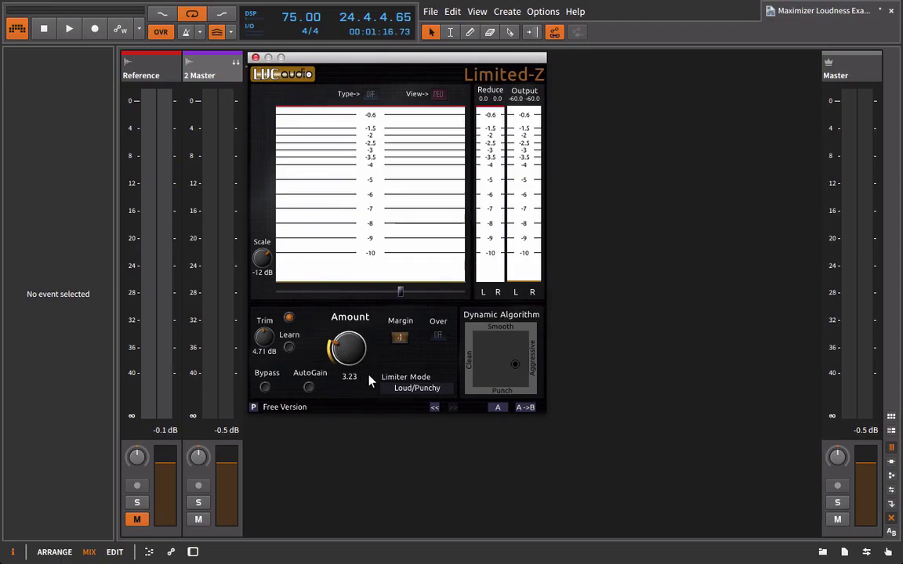
key(space)
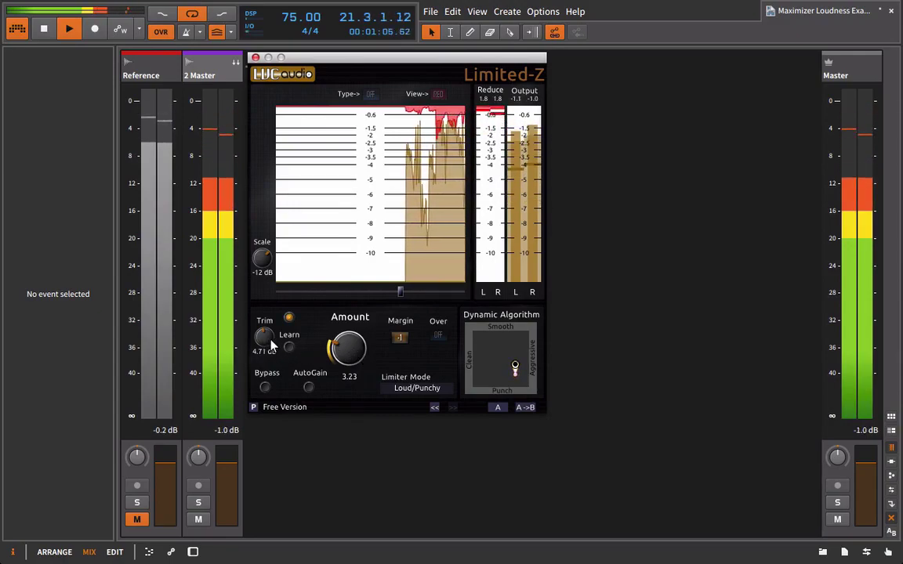
mouse_move(272, 347)
mouse_down()
mouse_move(276, 339)
mouse_move(274, 352)
mouse_up()
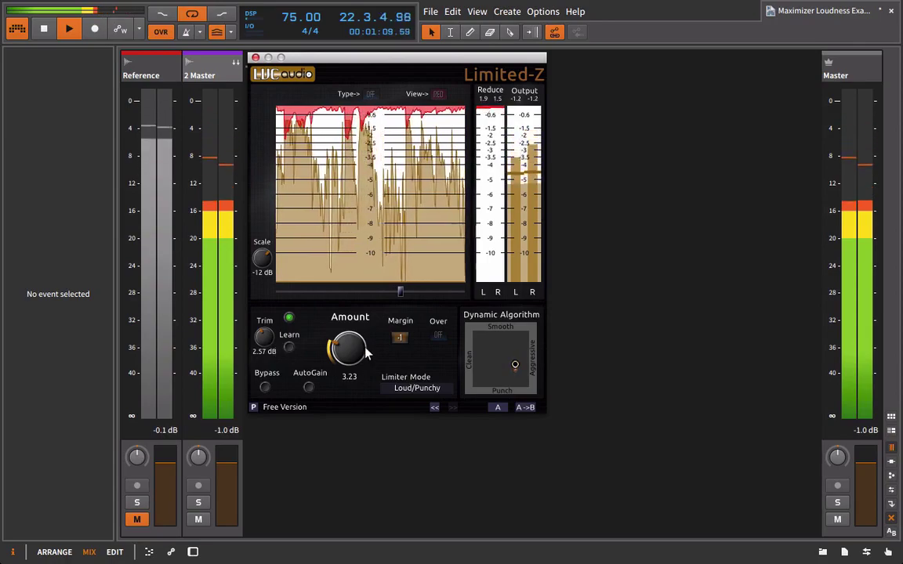
drag(363, 354, 370, 341)
click(256, 58)
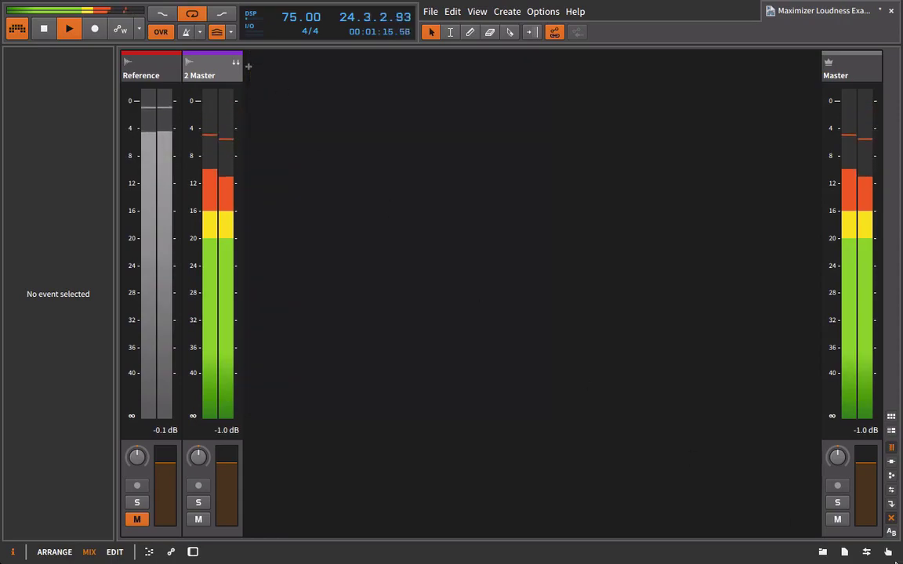
Add the Limiter6 plugin from the Dynamics devices after Limited-Z in the 2 Master device chain.
click(867, 553)
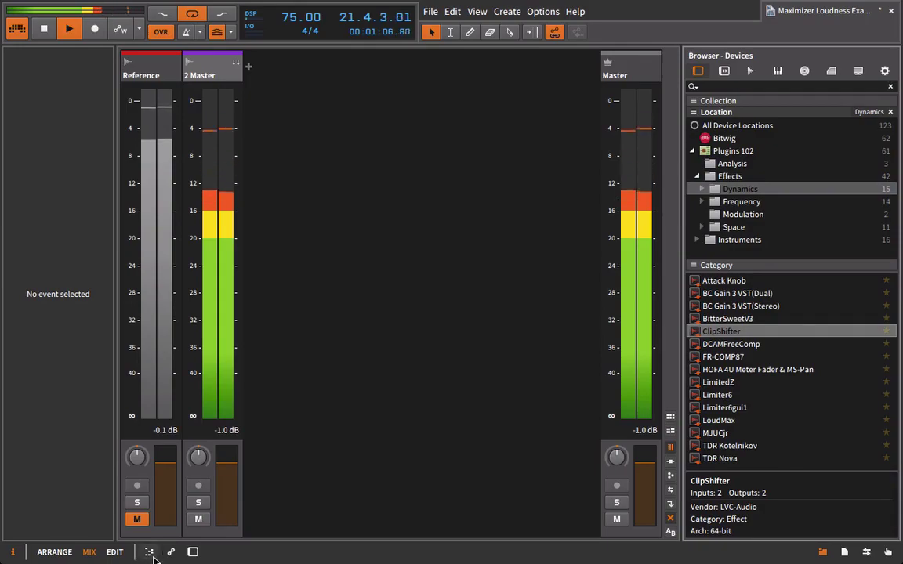
click(193, 552)
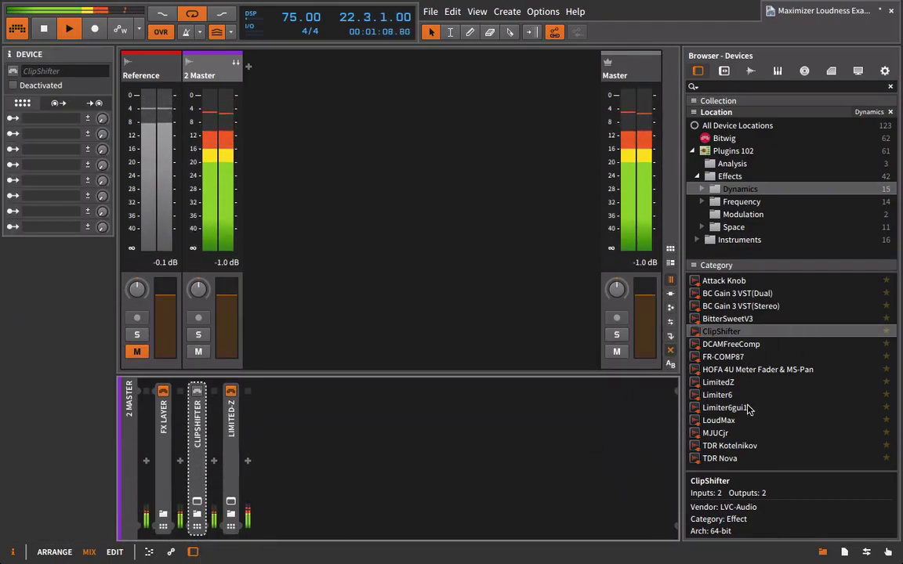
click(707, 396)
drag(708, 396, 594, 407)
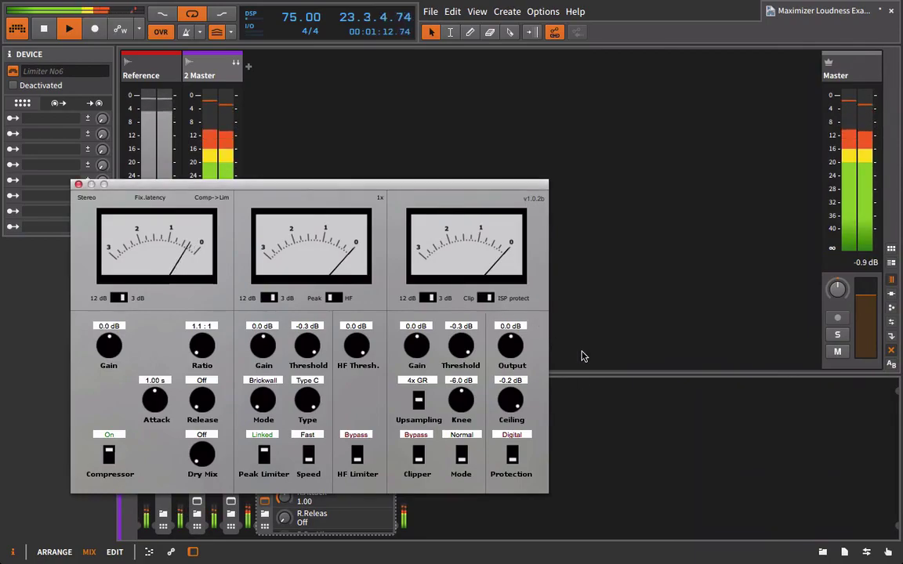
Set Limiter No6's Protection to ISP Fast and raise its Output to 1.9 dB.
click(512, 456)
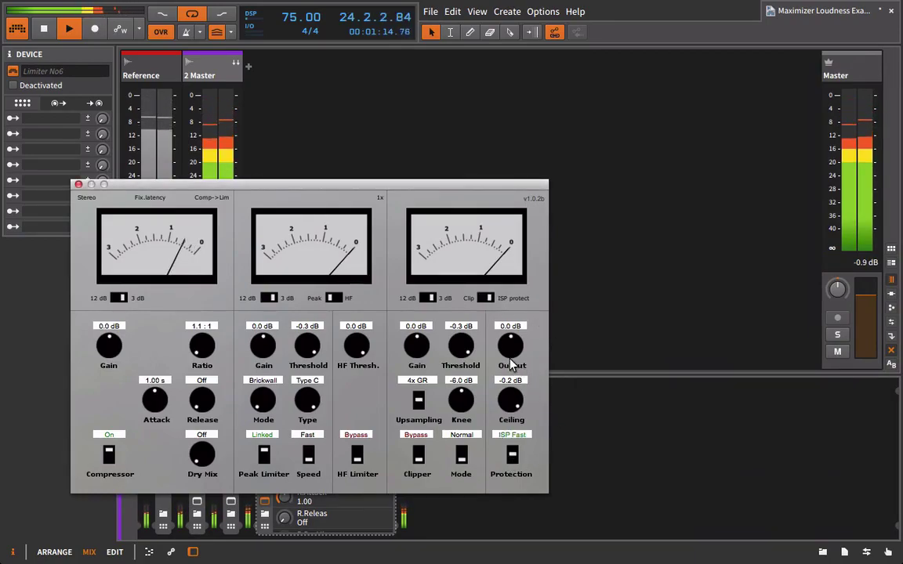
drag(512, 362, 510, 345)
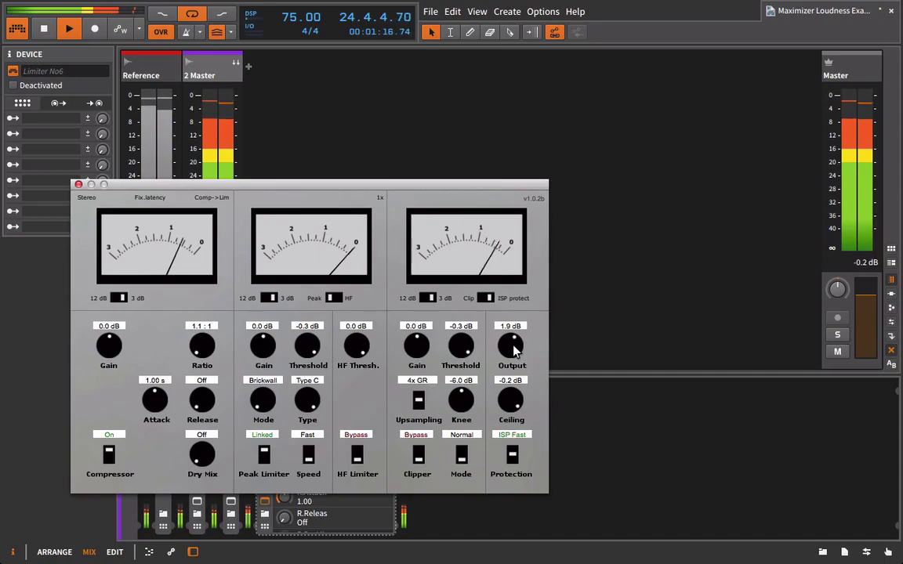
Switch the ISP protection meter to the 12 dB range, settle Limiter No6's Output at 2.0 dB, and stop playback with the plugin closed.
click(429, 298)
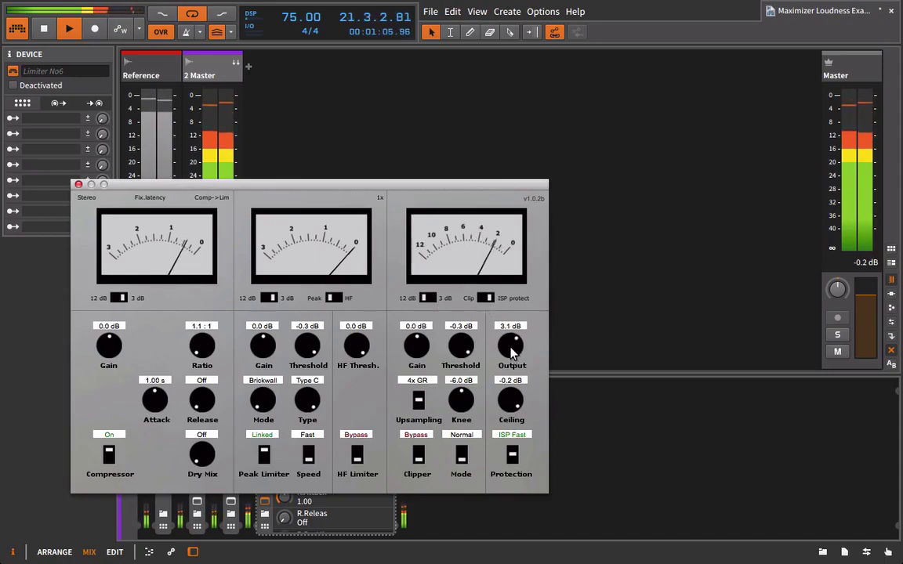
drag(511, 358, 511, 353)
scroll(511, 353, down, 2)
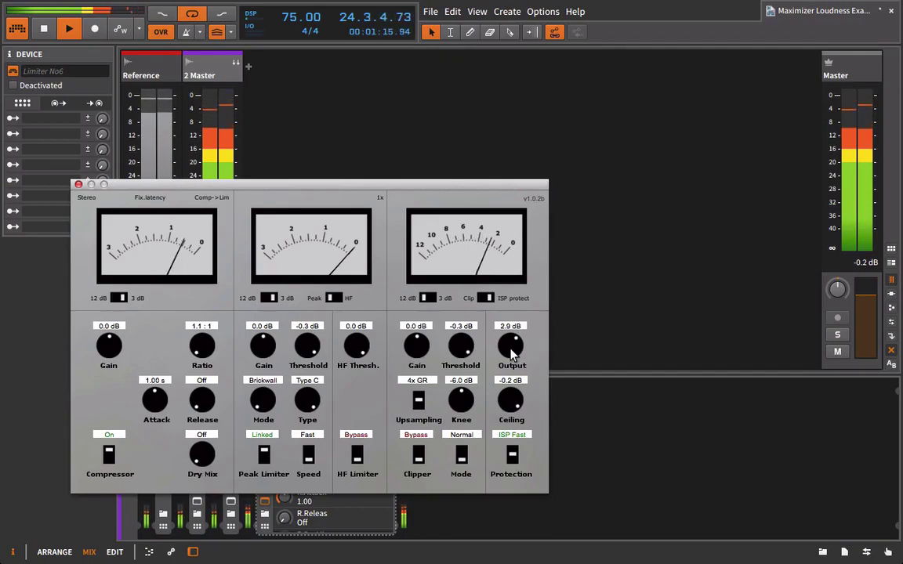
scroll(512, 346, down, 5)
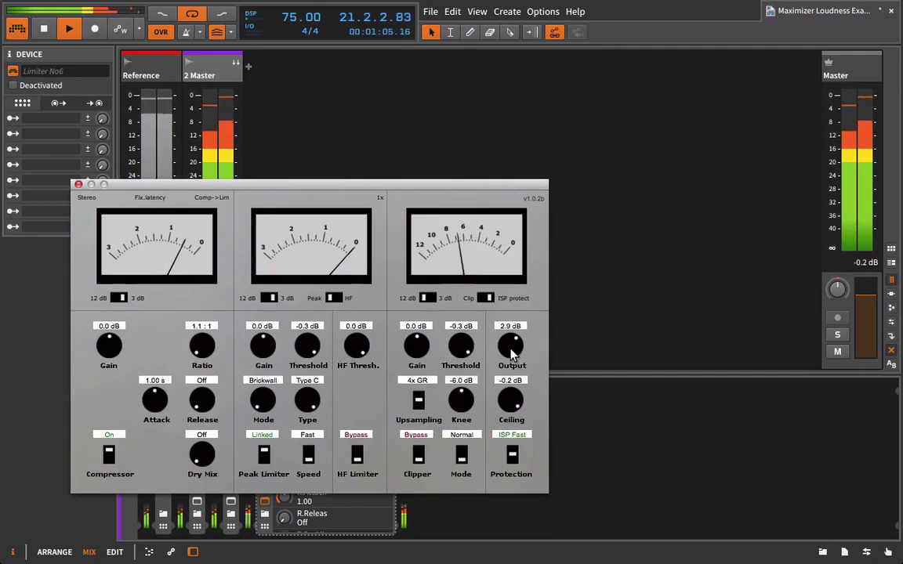
scroll(512, 347, down, 4)
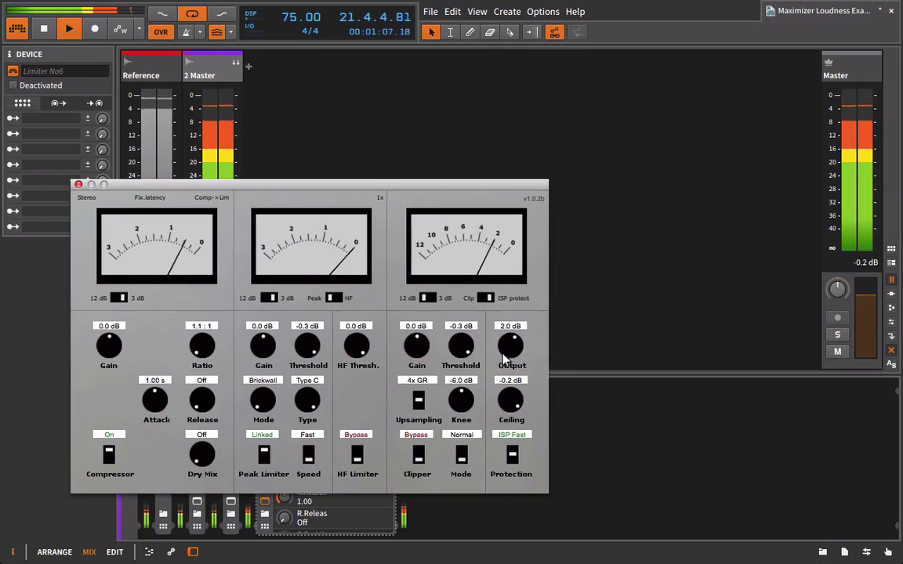
click(77, 186)
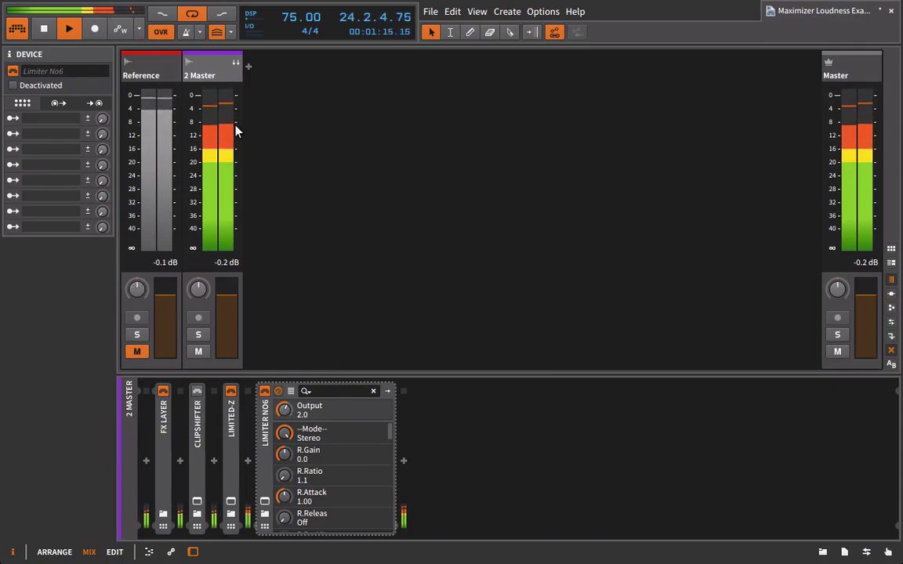
key(space)
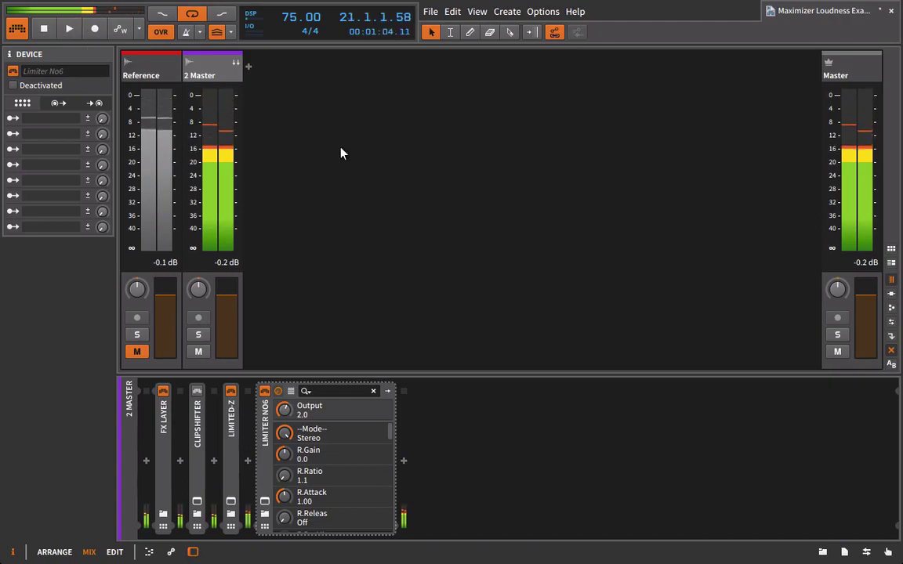